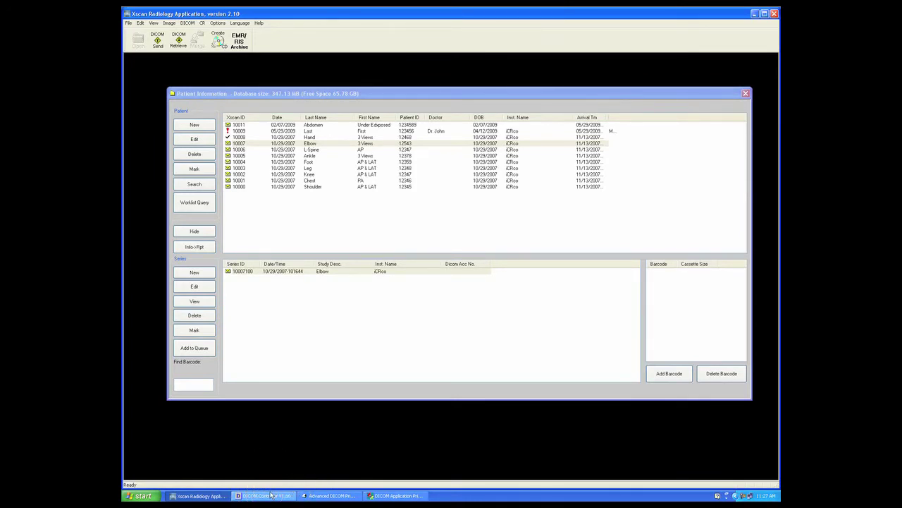
# Step: Switch to DICOM Controller and move its window over the patient information window
pyautogui.click(270, 495)
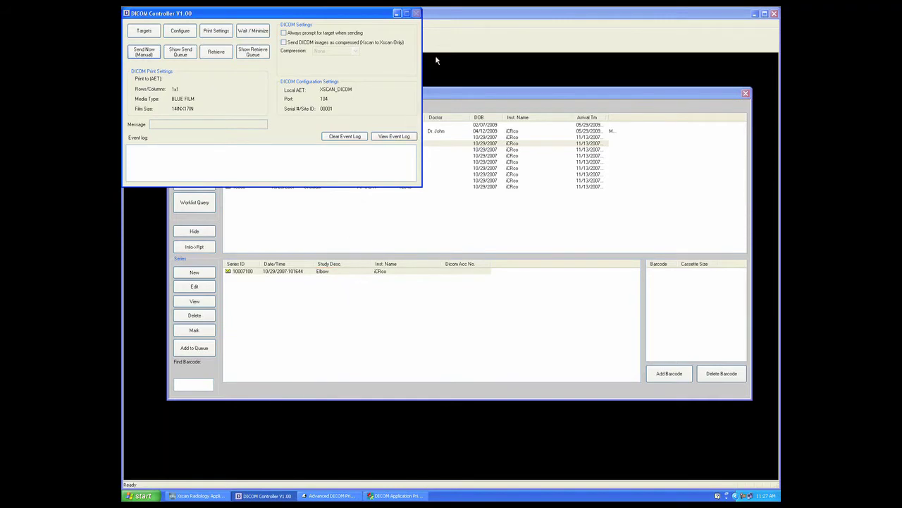
pyautogui.click(416, 14)
pyautogui.moveTo(350, 16); pyautogui.dragTo(447, 81)
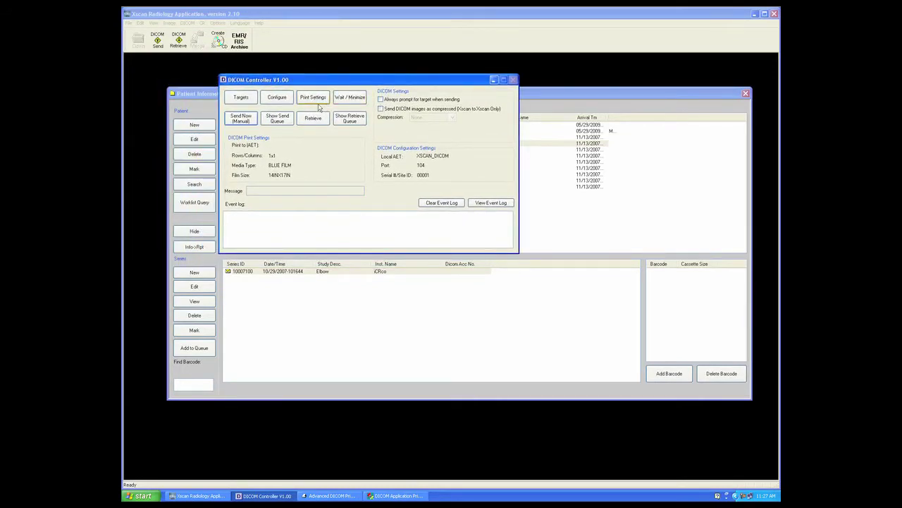
# Step: Open the DICOM Controller's configuration dialog and submit the access password
pyautogui.click(284, 103)
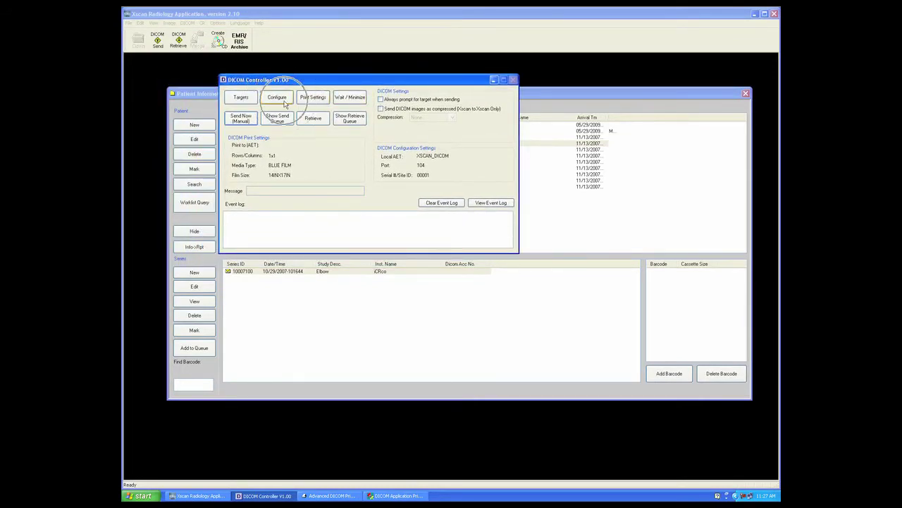
pyautogui.click(282, 104)
pyautogui.click(282, 103)
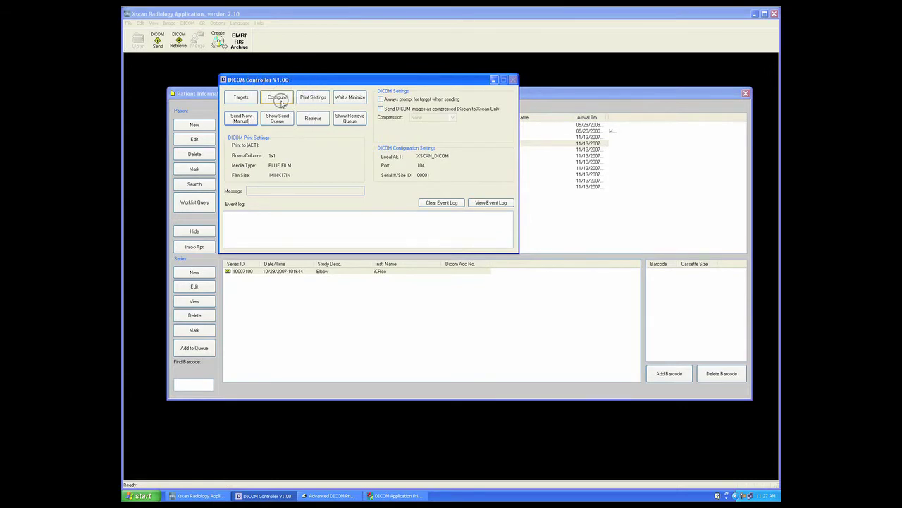
pyautogui.click(281, 103)
pyautogui.click(281, 103)
pyautogui.click(280, 102)
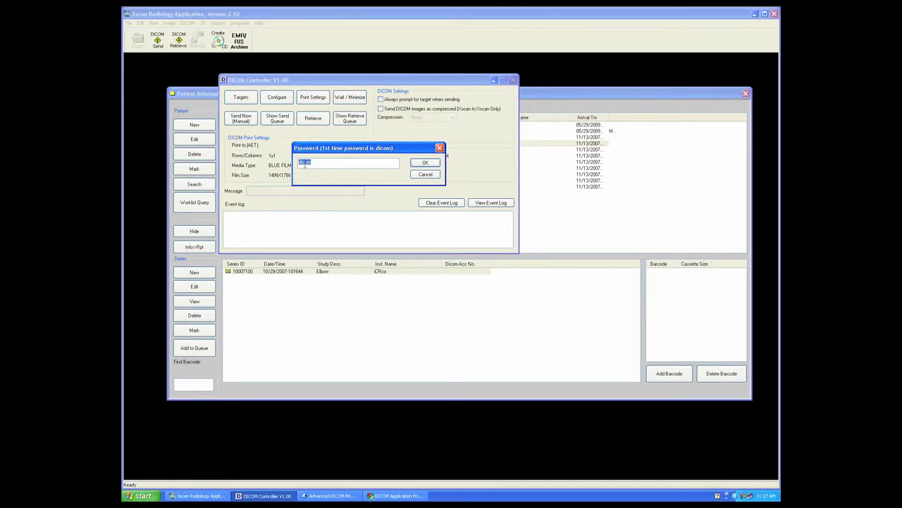
pyautogui.click(425, 164)
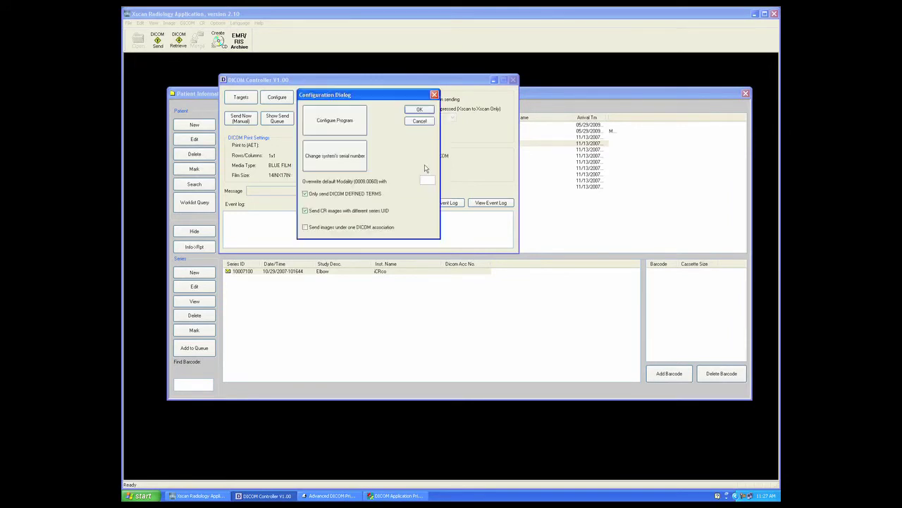
# Step: Examine the program's DICOM application entity title and port in the general configuration, and close the configuration dialogs
pyautogui.click(340, 128)
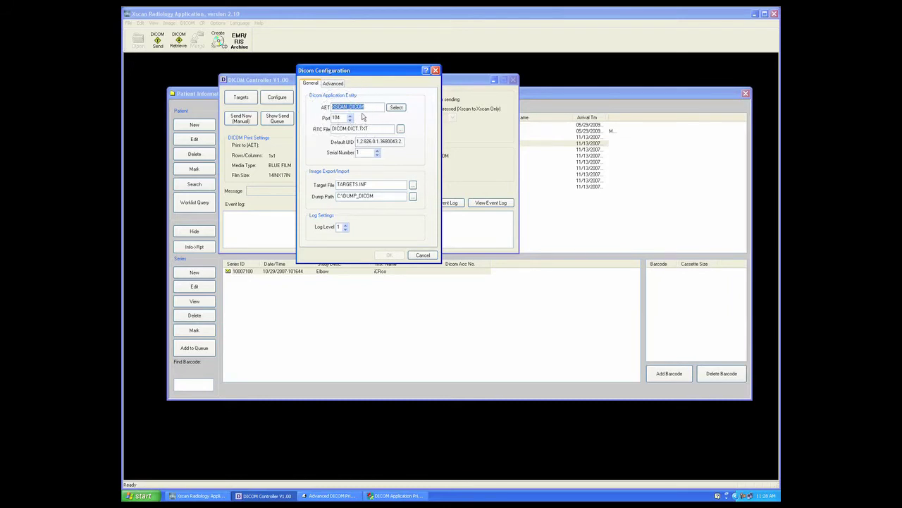
pyautogui.click(435, 71)
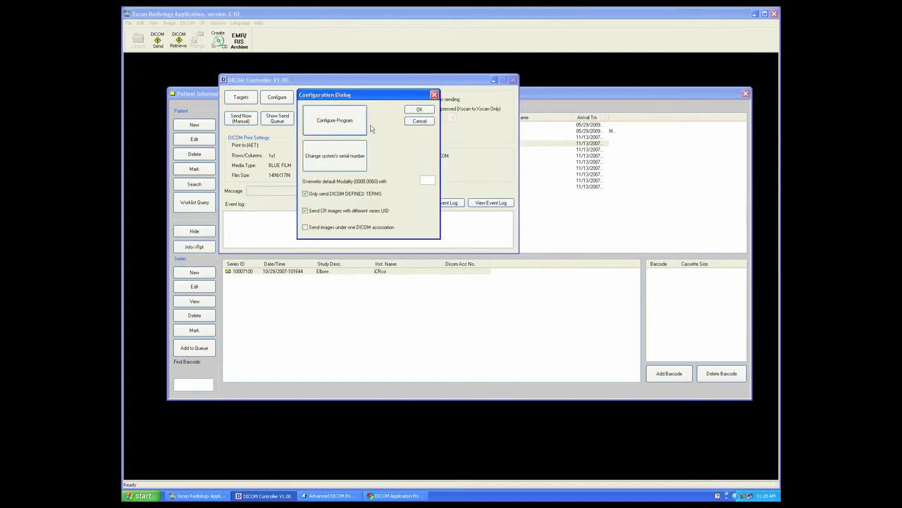
pyautogui.click(420, 108)
pyautogui.press('Return')
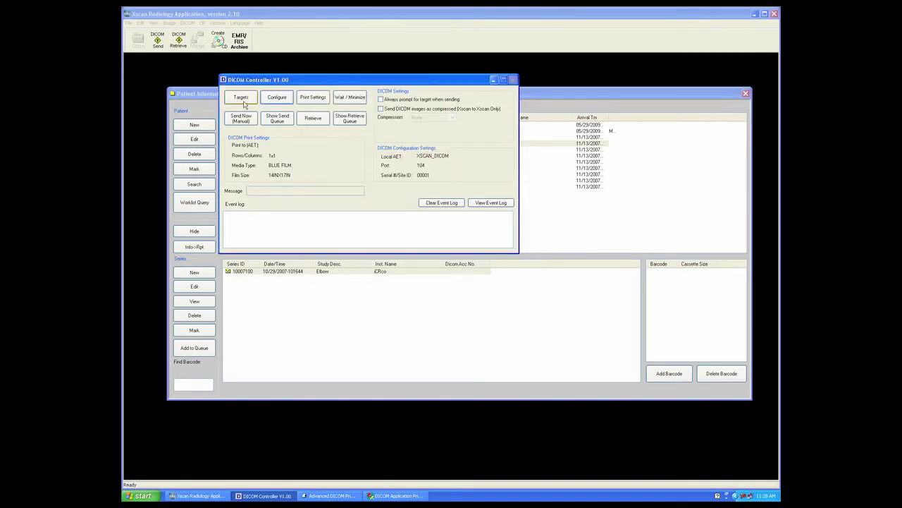
# Step: Open the image targets list, review the parameters needed for a new target, including IP address and TCP port, and cancel the new entry
pyautogui.click(242, 99)
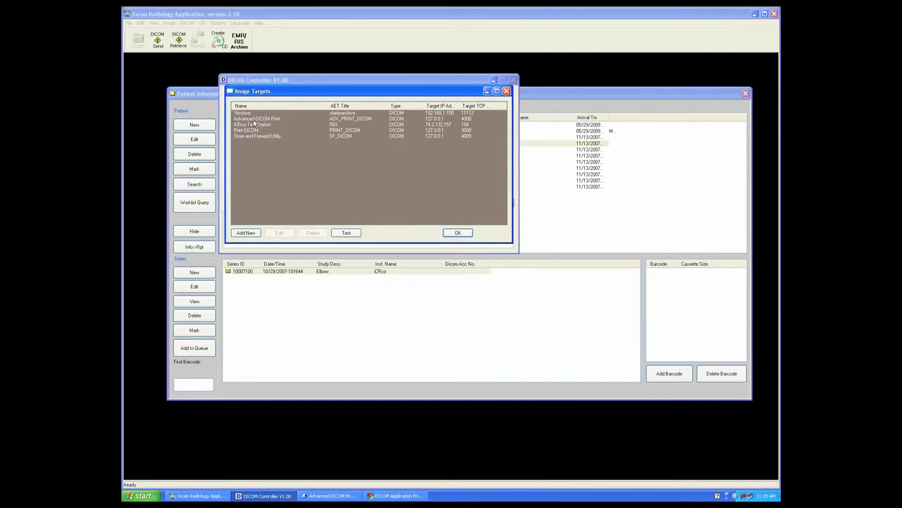
pyautogui.click(255, 127)
pyautogui.click(246, 233)
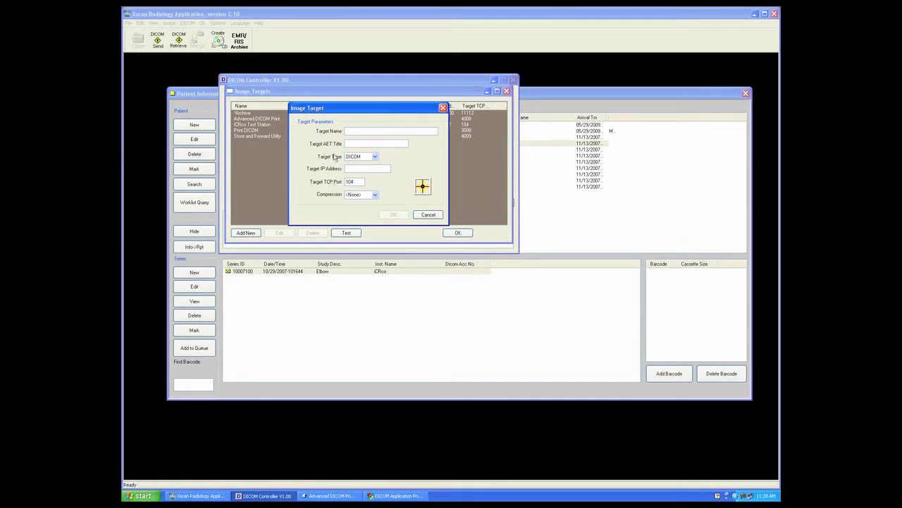
pyautogui.click(335, 170)
pyautogui.click(335, 185)
pyautogui.click(431, 216)
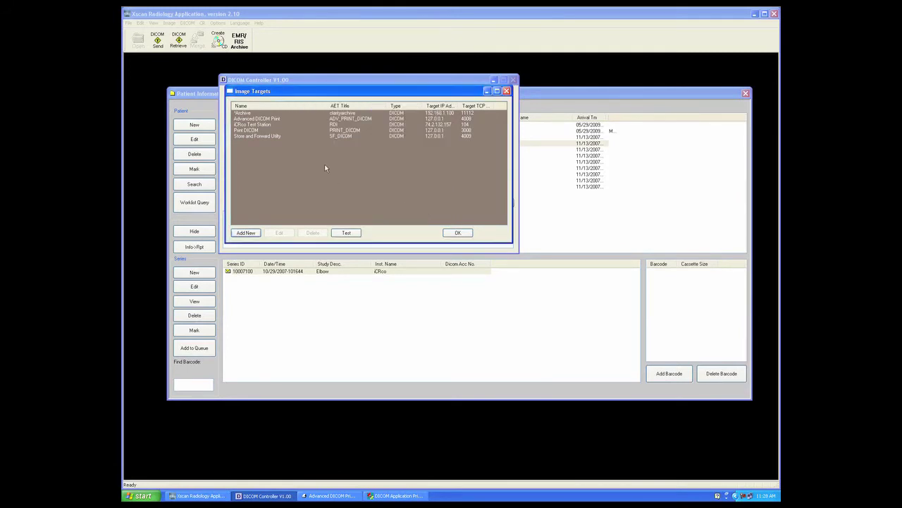
# Step: Test the DICOM connection to the *Archive target and close the image targets list
pyautogui.click(261, 111)
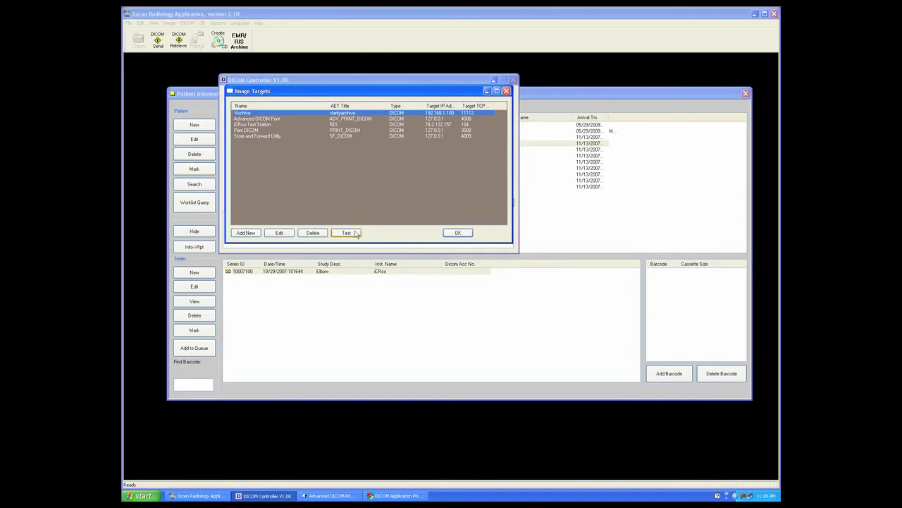
pyautogui.click(348, 233)
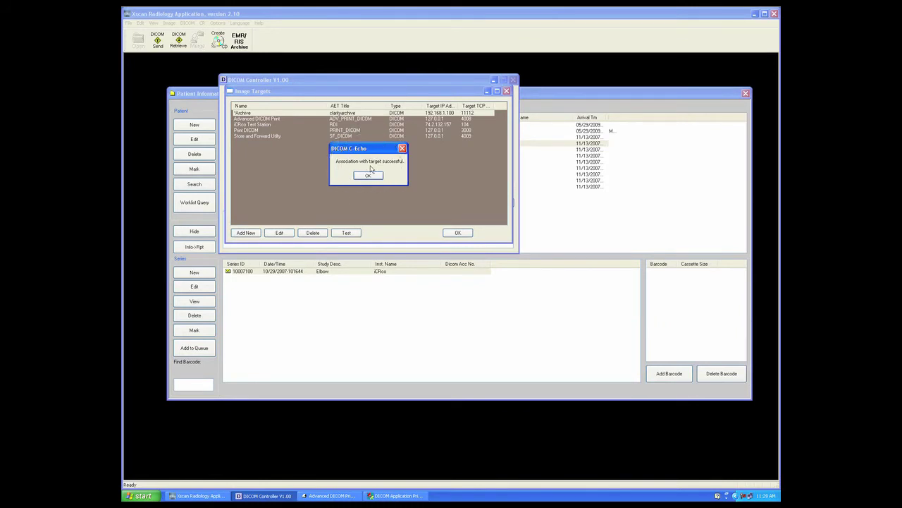
pyautogui.click(369, 176)
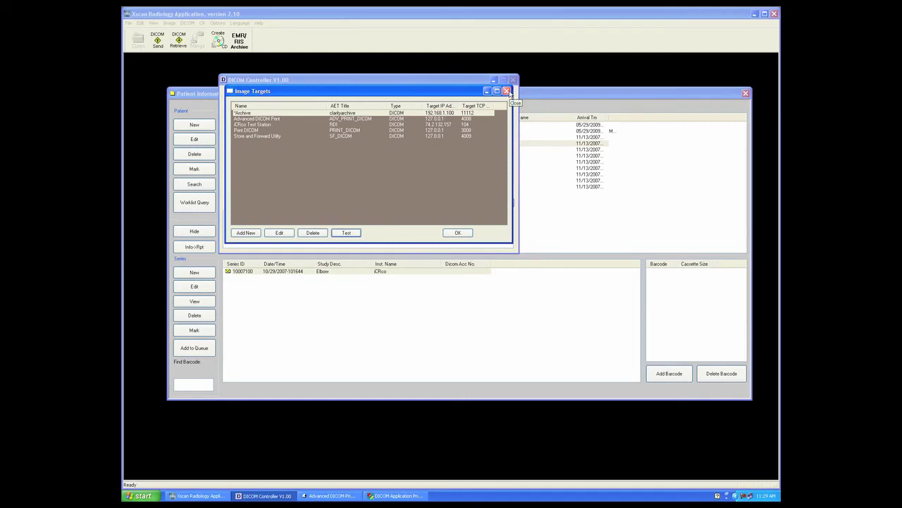
pyautogui.click(507, 92)
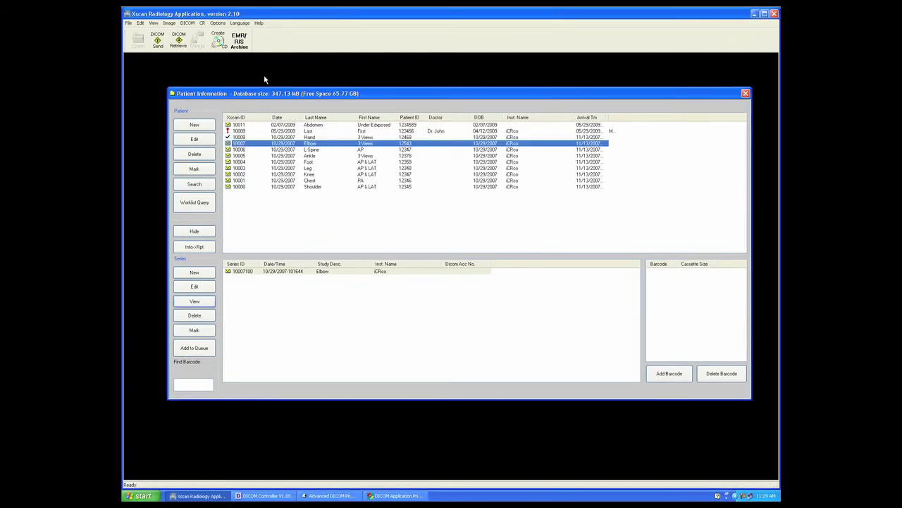
# Step: Enable auto send of scanned images in Xscan's image transfer preferences, with *Archive as the target
pyautogui.click(218, 24)
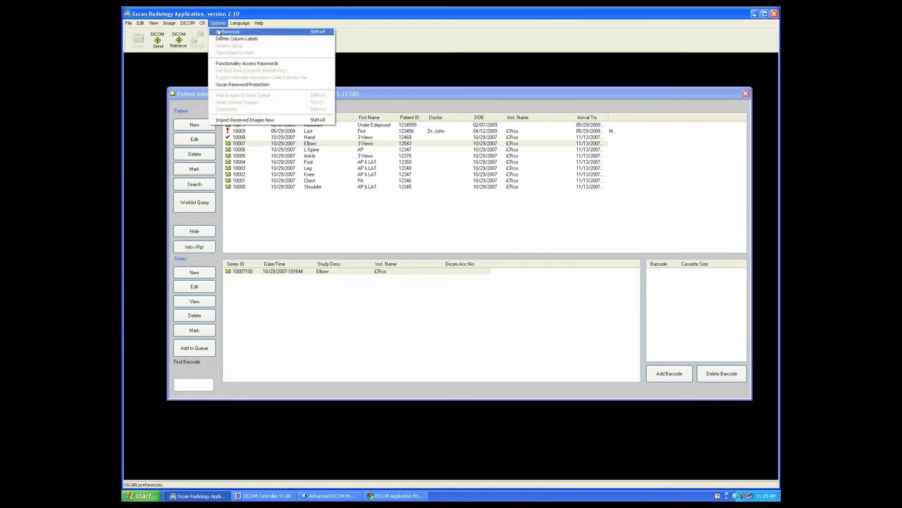
pyautogui.click(222, 33)
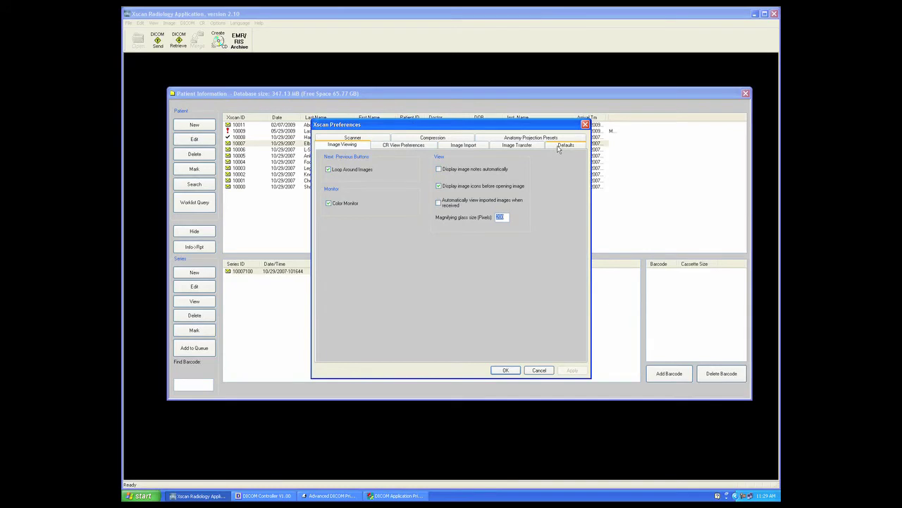
pyautogui.click(511, 146)
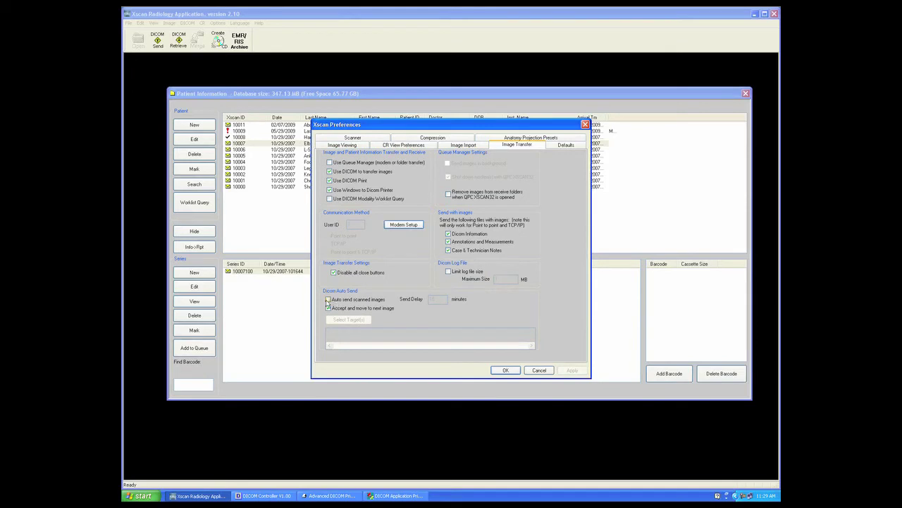
pyautogui.click(328, 299)
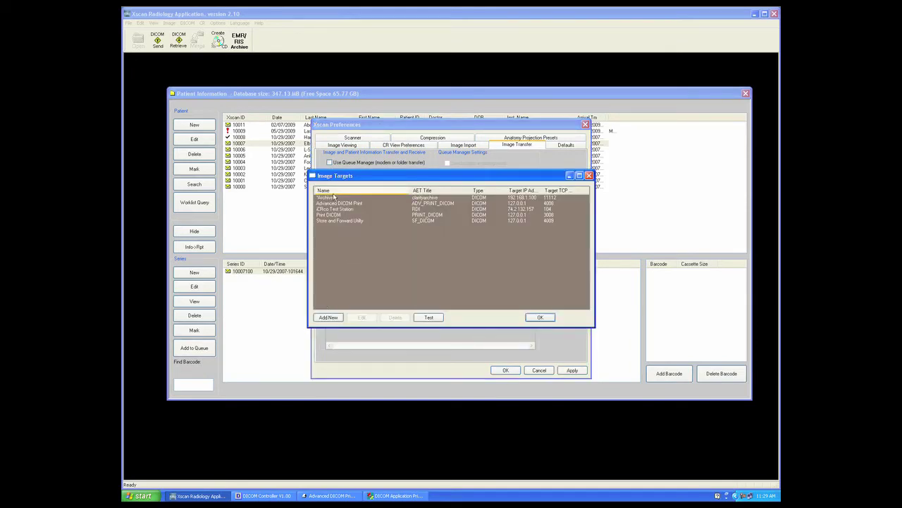
pyautogui.click(336, 198)
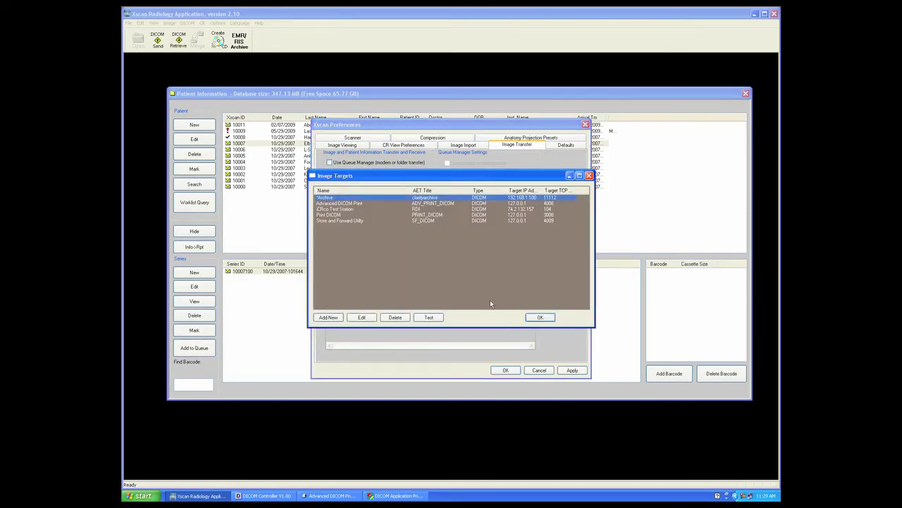
pyautogui.click(544, 317)
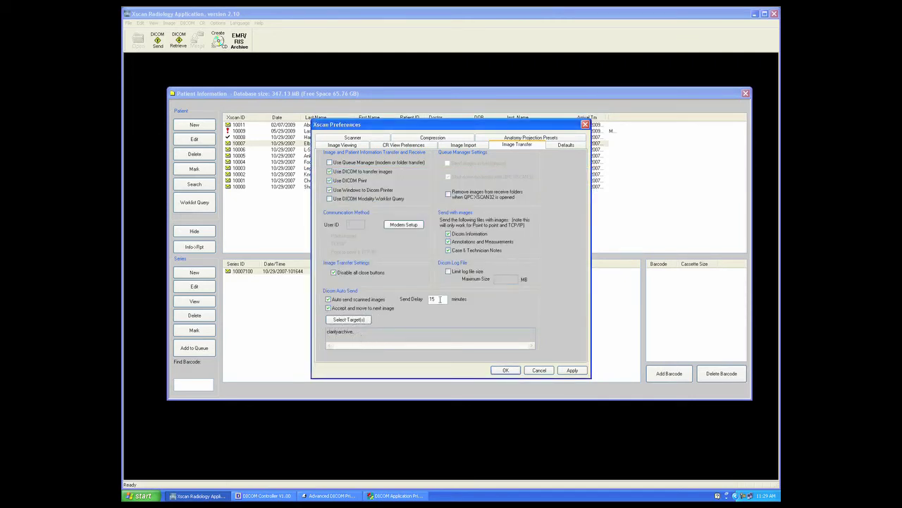
# Step: Set the auto send delay to 1 minute and save the preferences
pyautogui.doubleClick(440, 299)
pyautogui.write('1')
pyautogui.click(573, 370)
pyautogui.click(505, 370)
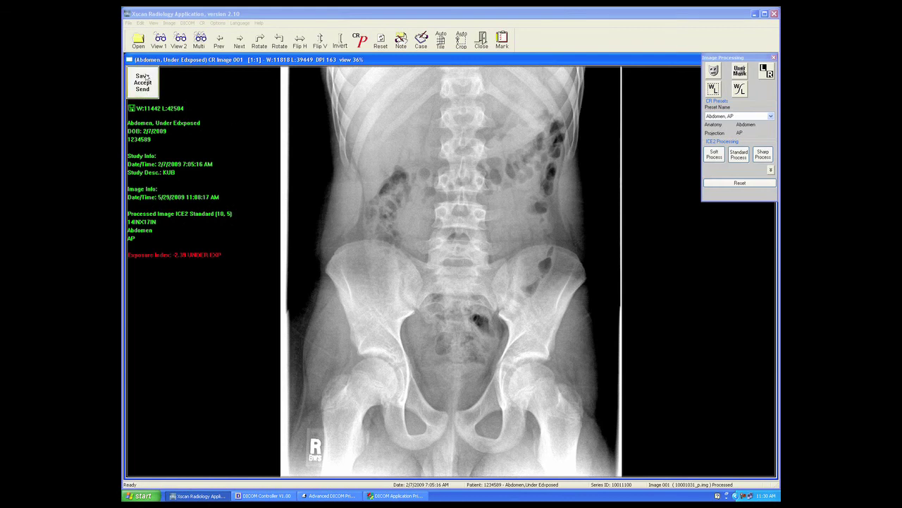
# Step: Save, accept and send the open abdomen AP image
pyautogui.click(146, 84)
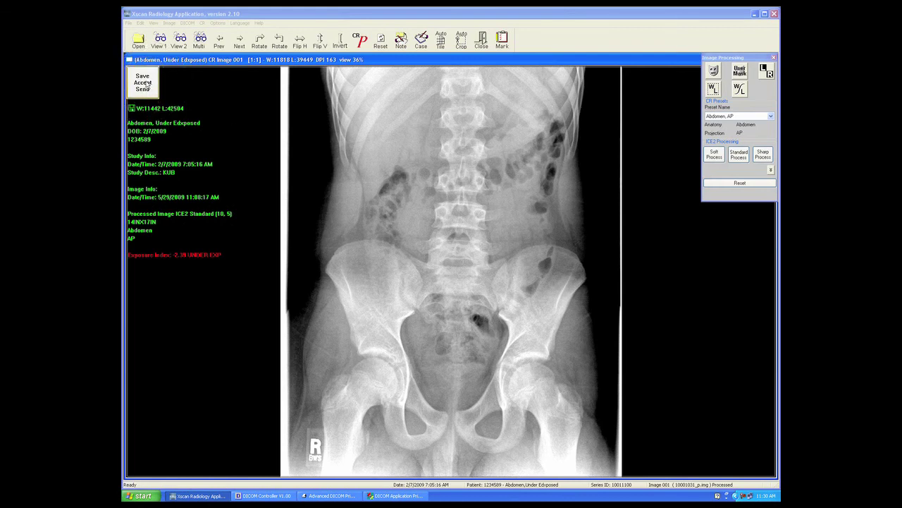